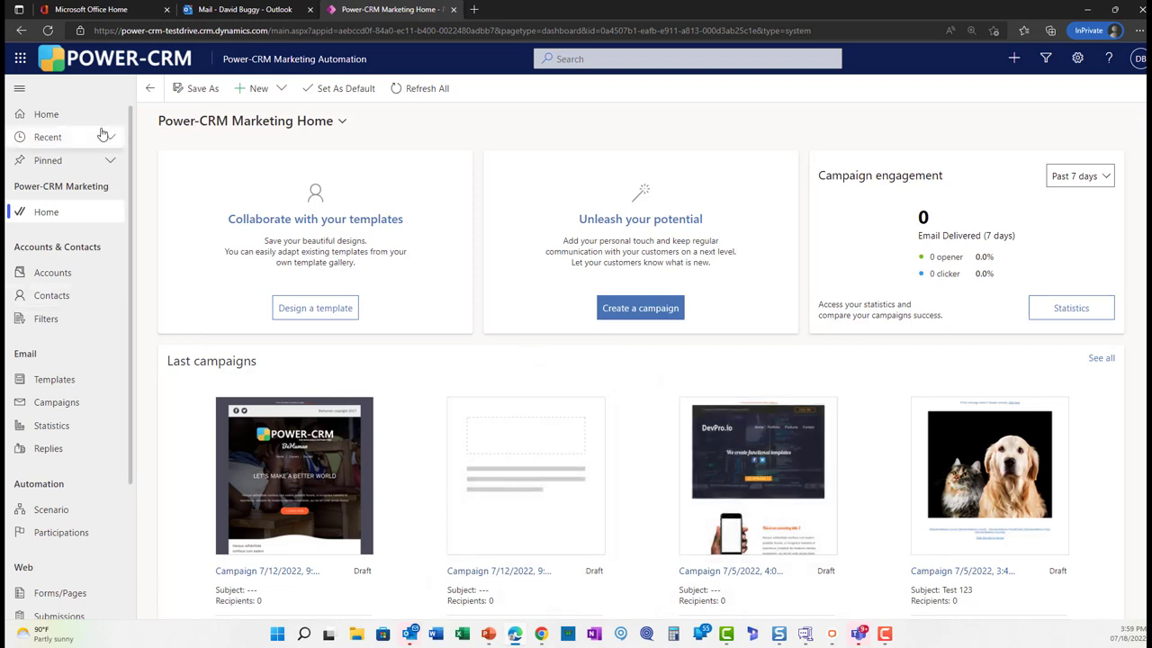
Look over the recent campaigns on the marketing home dashboard and open the list of active filters
mouse_move(351, 435)
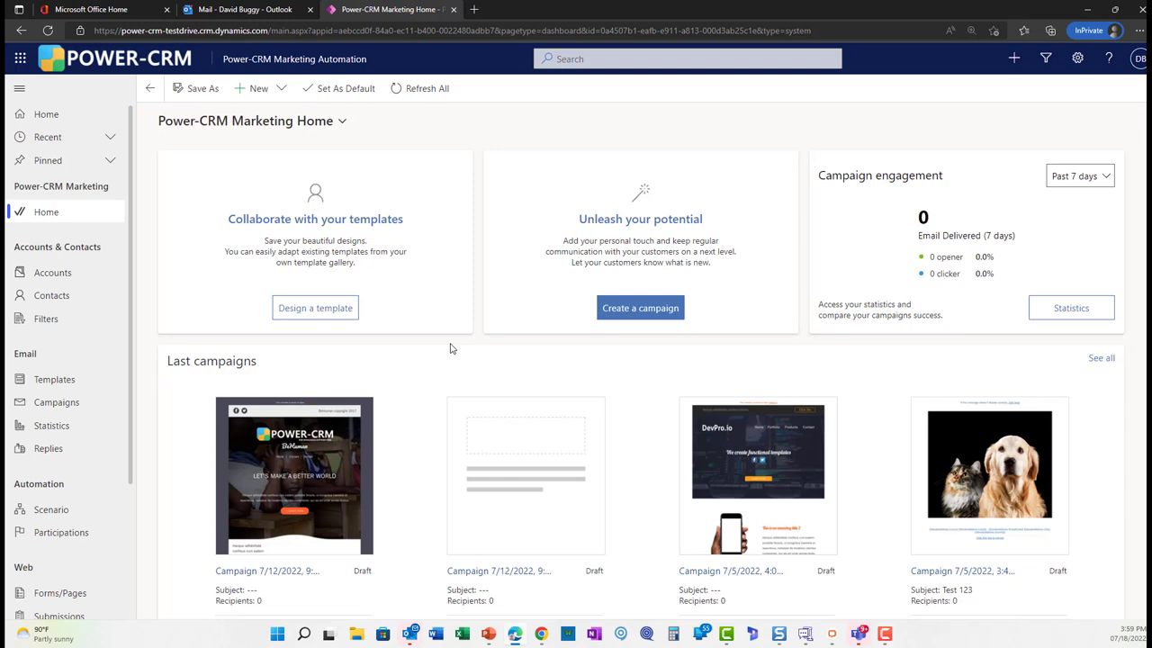
scroll(452, 349, "down", 2)
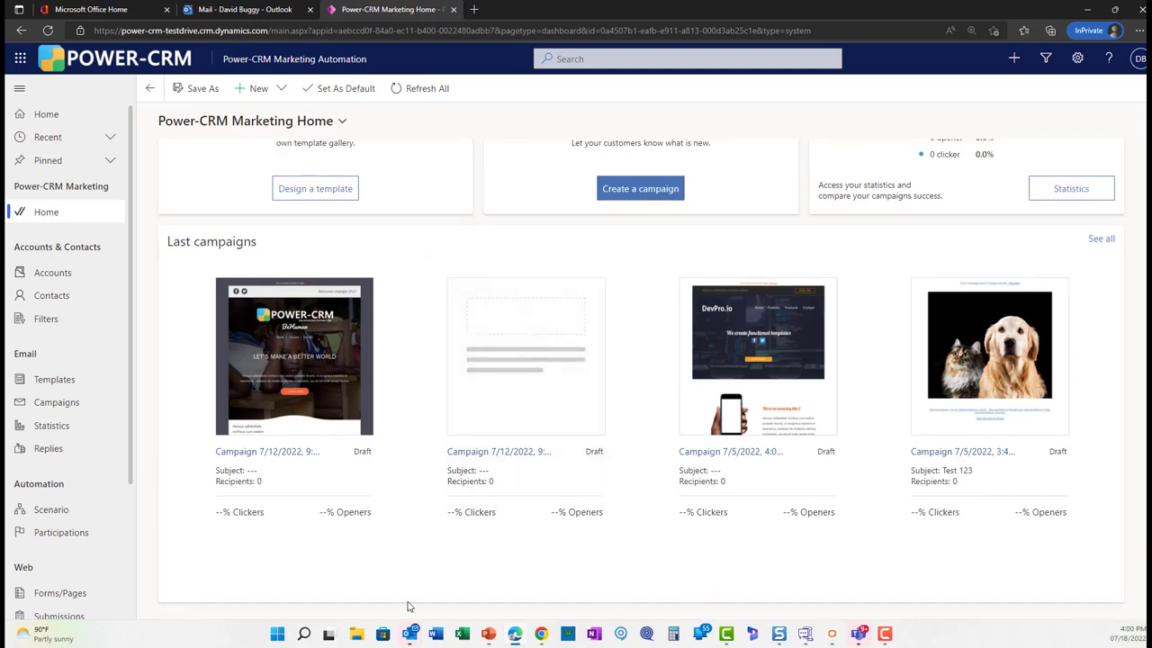
left_click(43, 320)
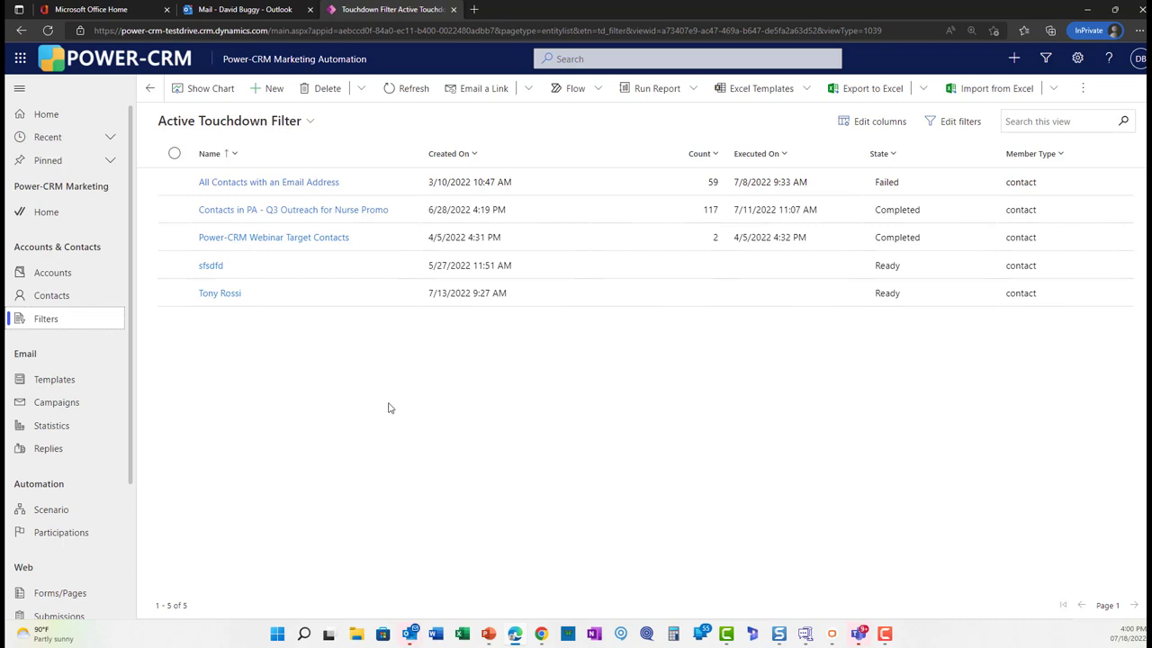
Check the list of published apps and open the filter All Contacts with an Email Address
left_click(338, 65)
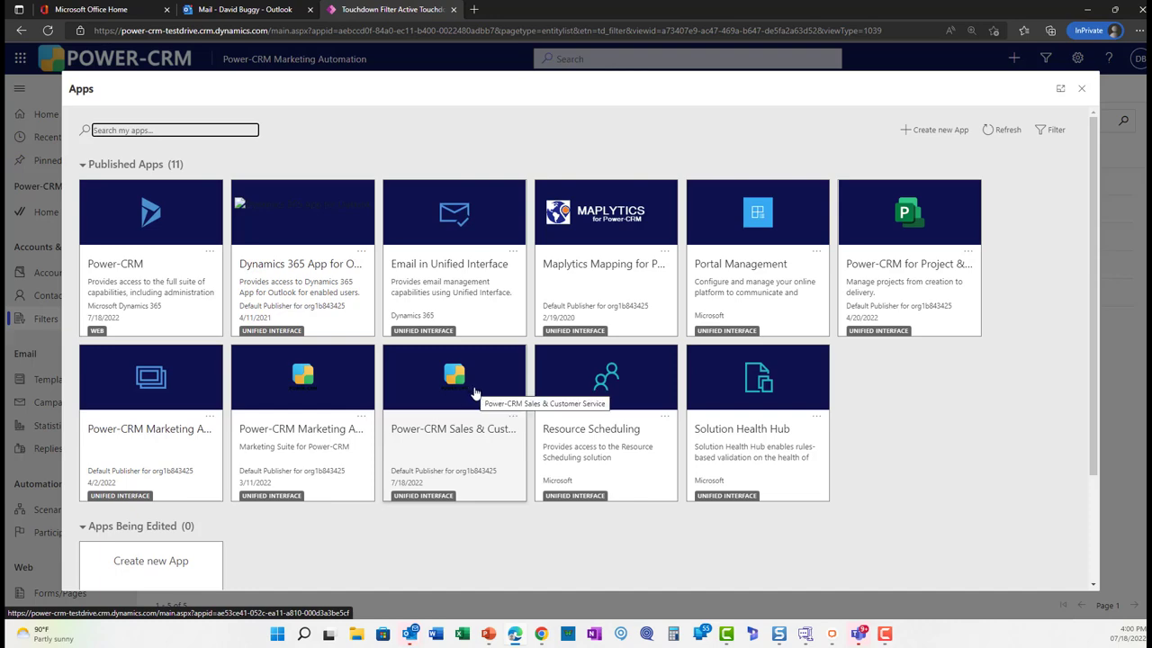
left_click(1082, 89)
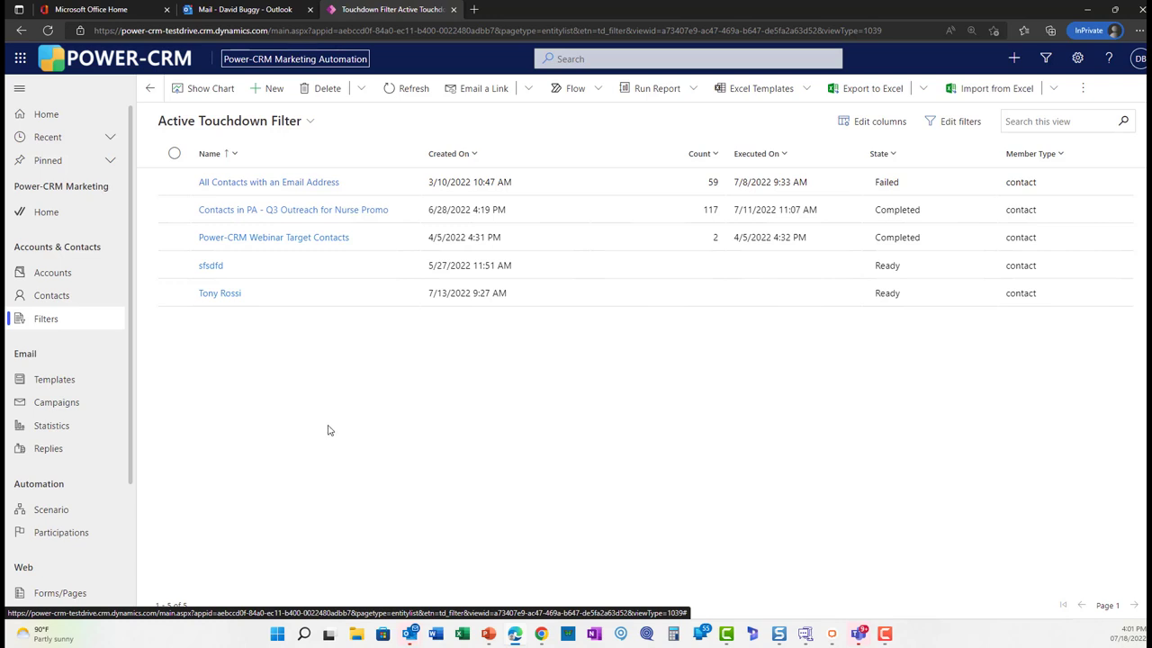
left_click(267, 185)
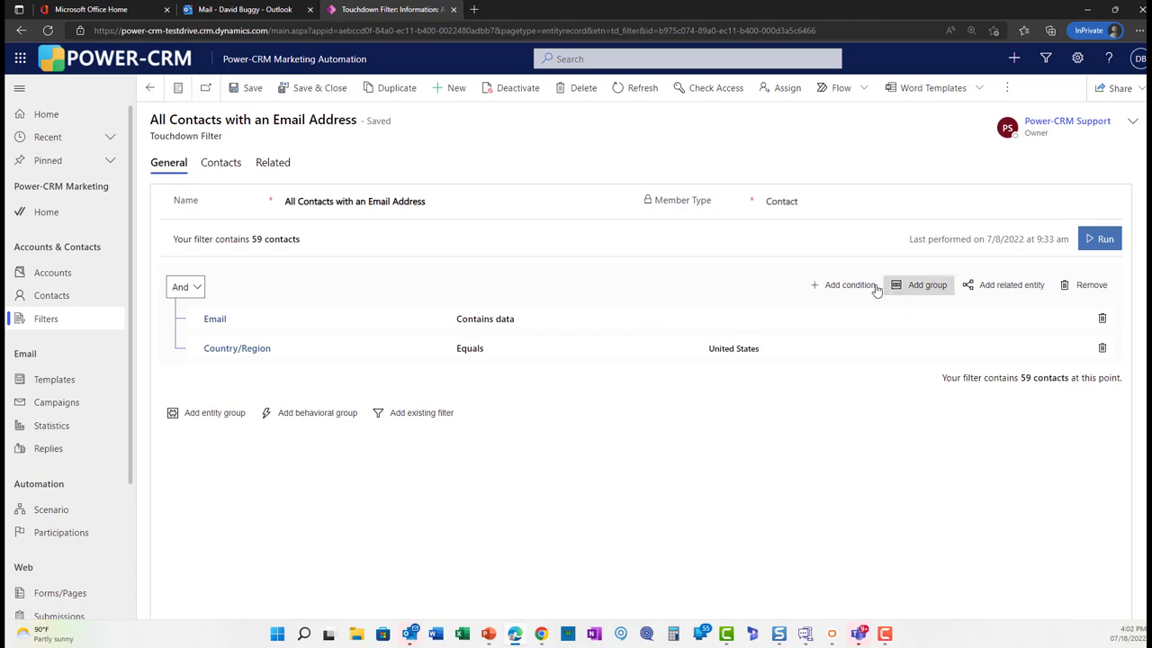
Add a condition on the Relationship Type field to the filter's first group, searching the available fields for "rela"
left_click(841, 287)
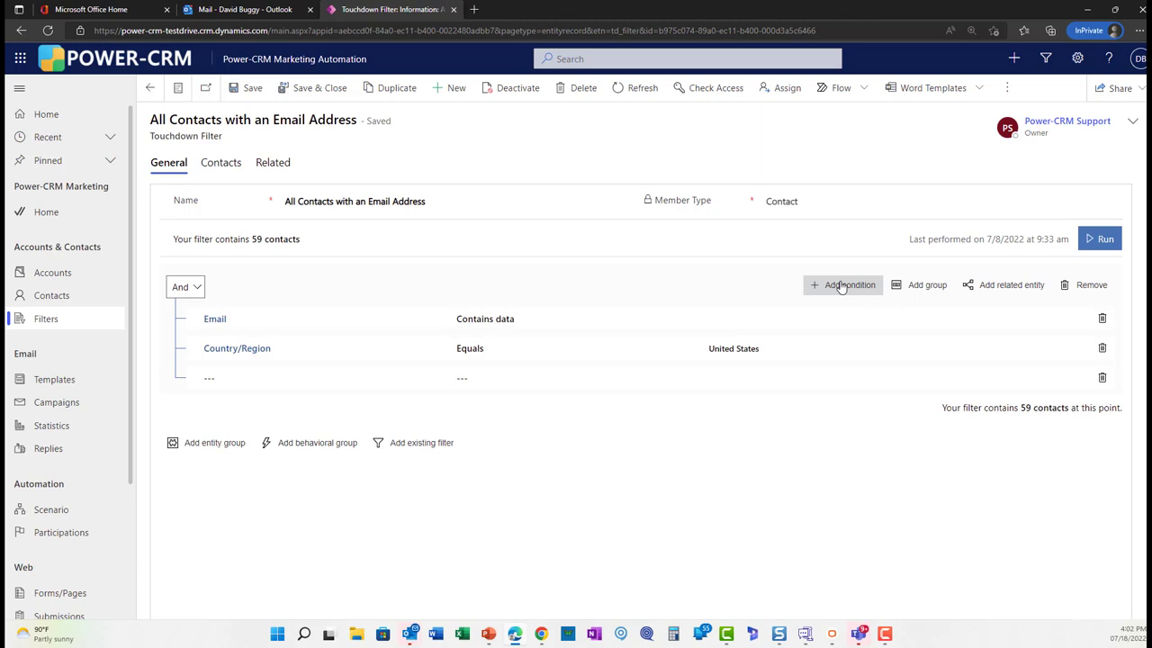
left_click(380, 378)
scroll(413, 449, "down", 5)
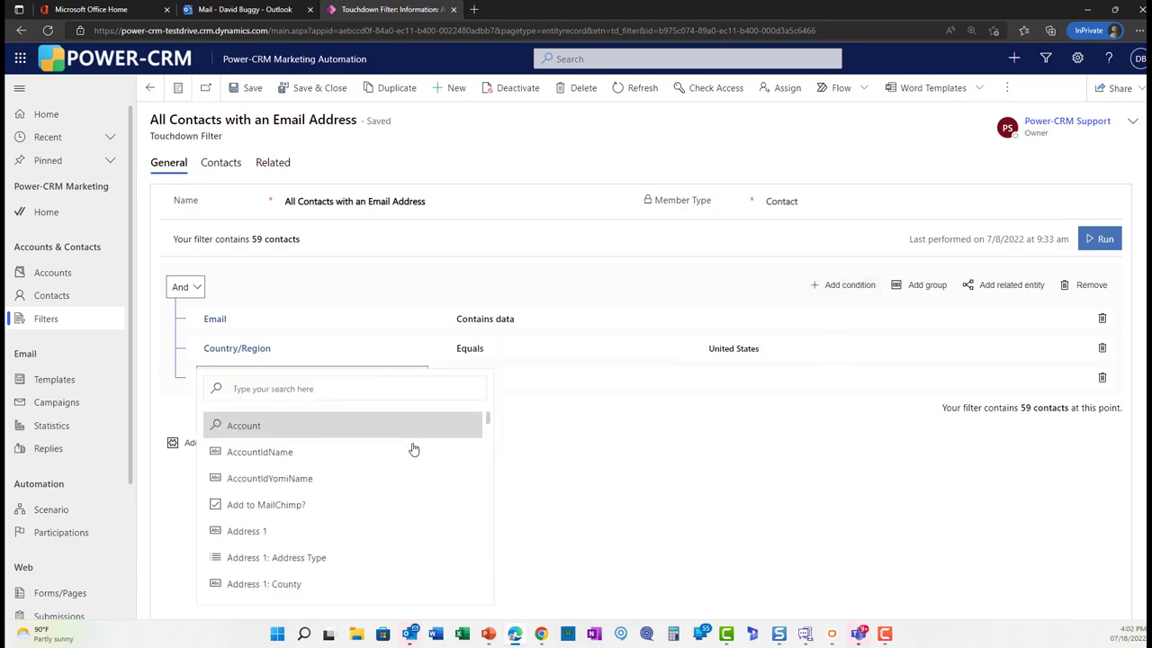
scroll(413, 449, "down", 5)
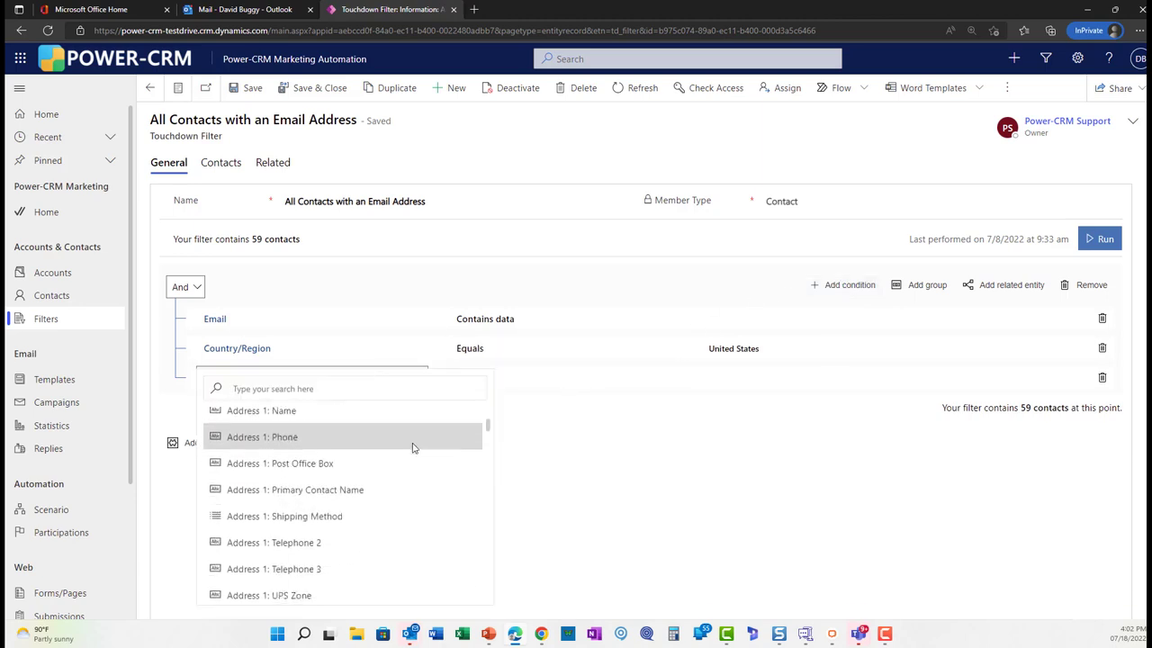
scroll(413, 449, "down", 5)
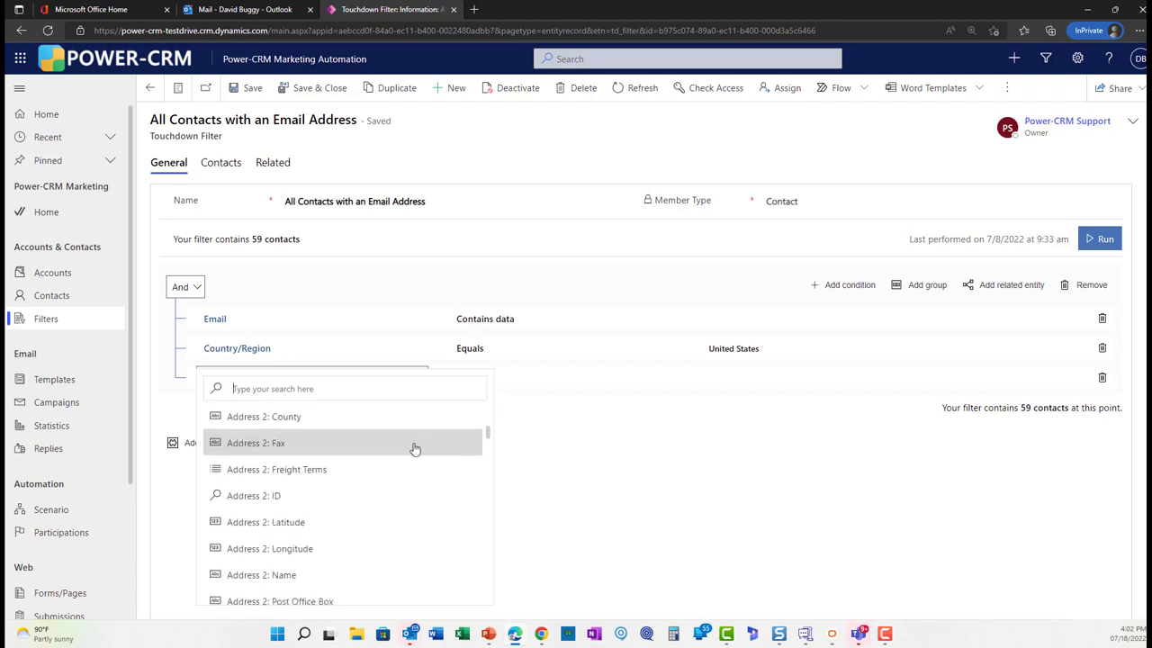
scroll(414, 449, "down", 5)
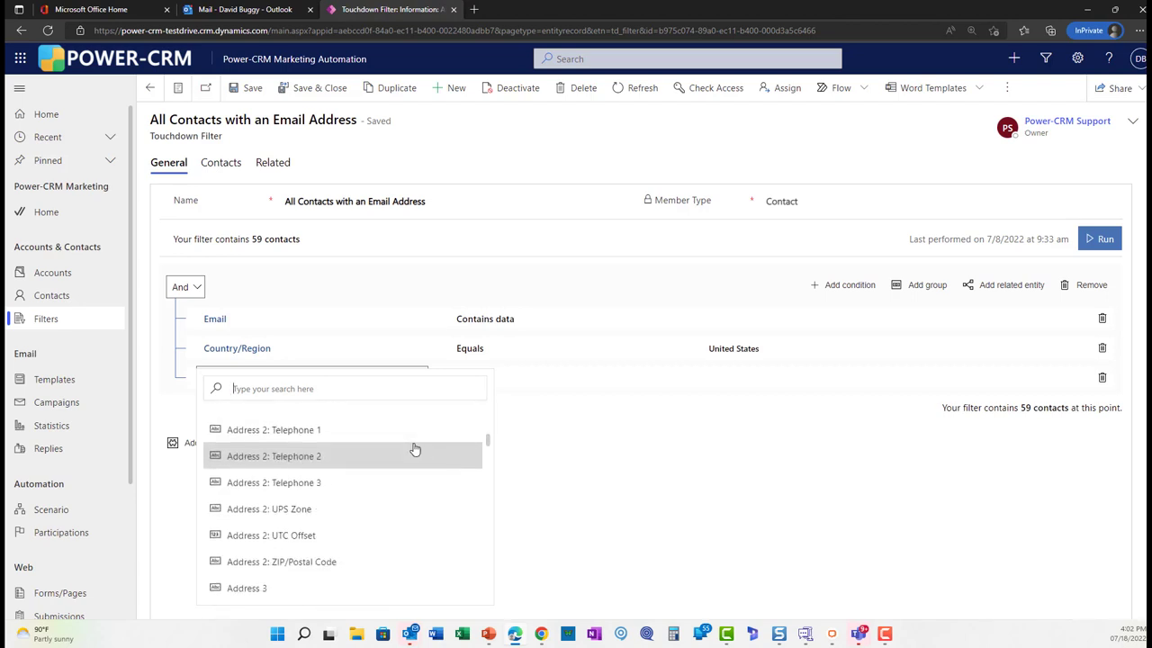
scroll(416, 448, "down", 5)
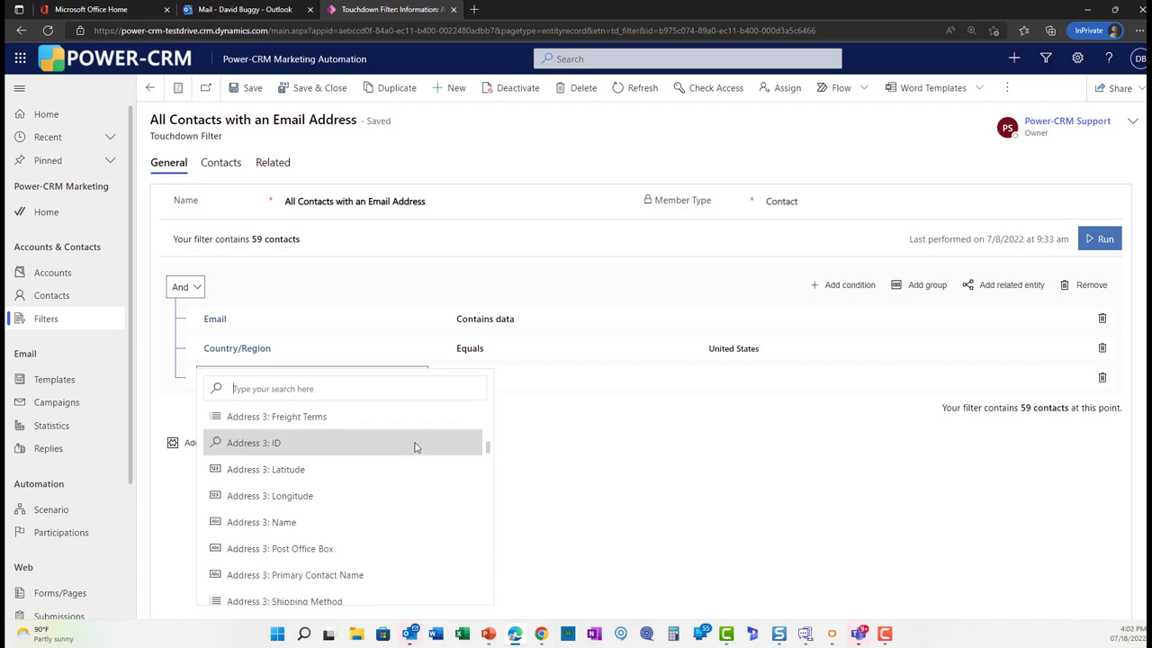
scroll(415, 448, "down", 3)
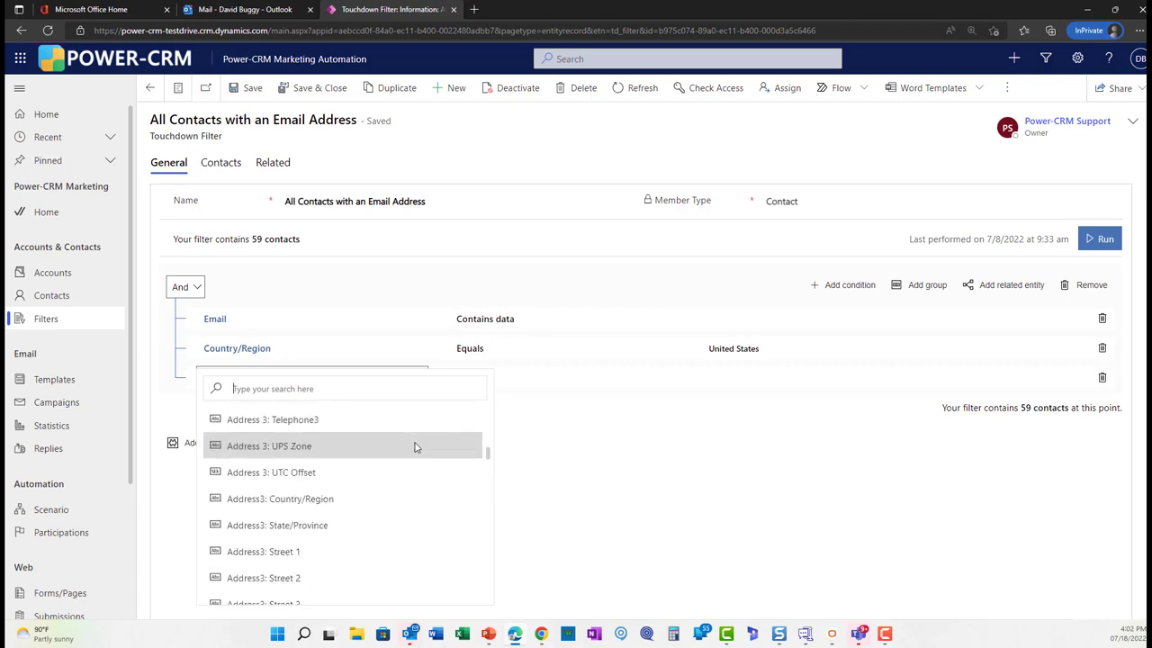
scroll(415, 448, "down", 3)
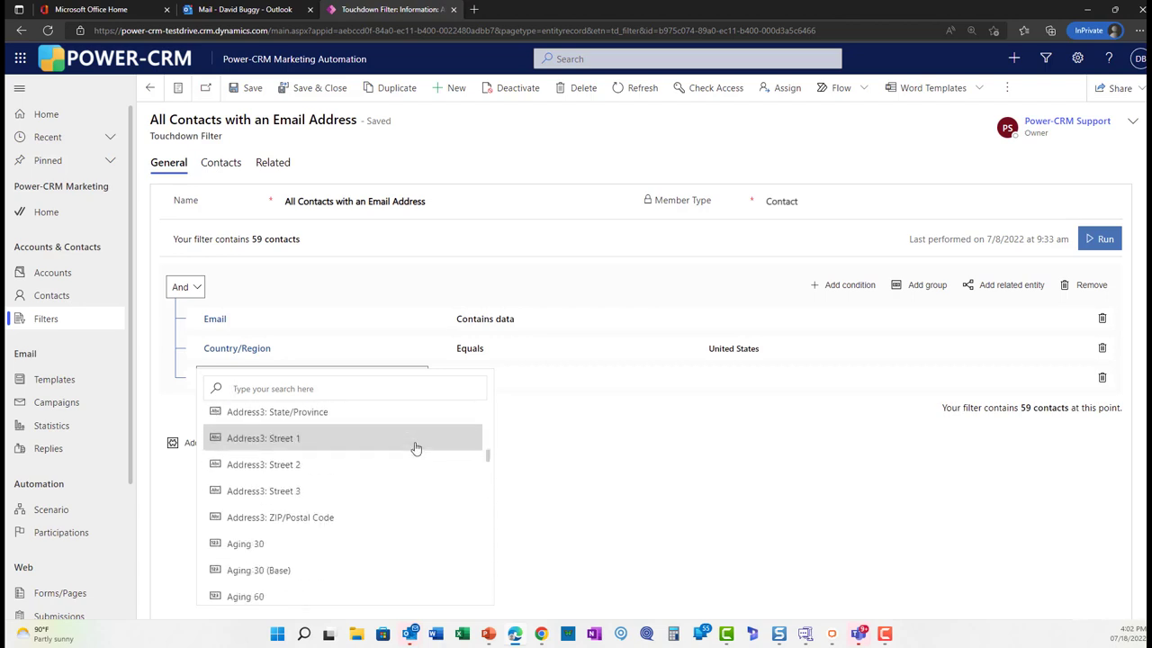
left_click(284, 388)
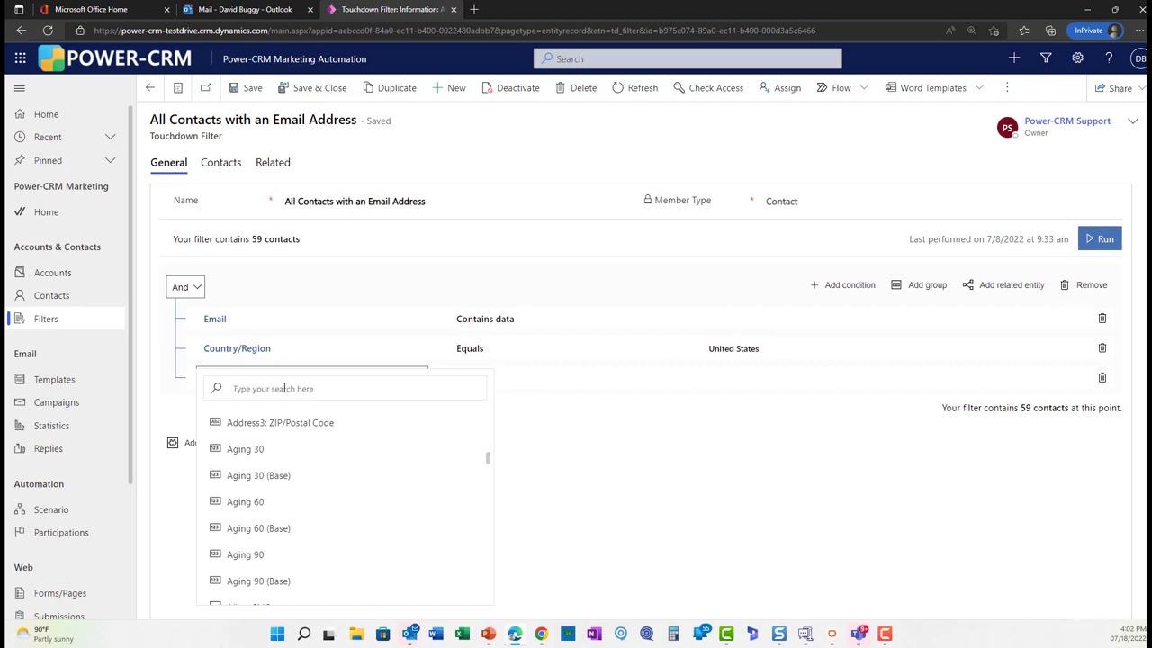
type("re")
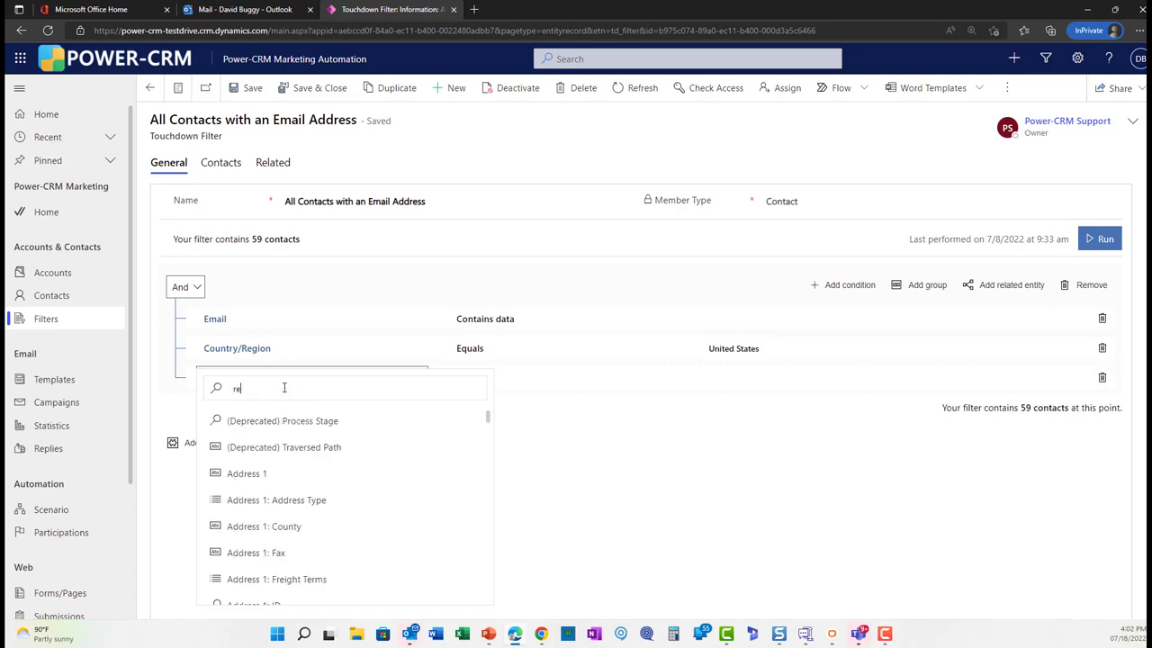
type("la")
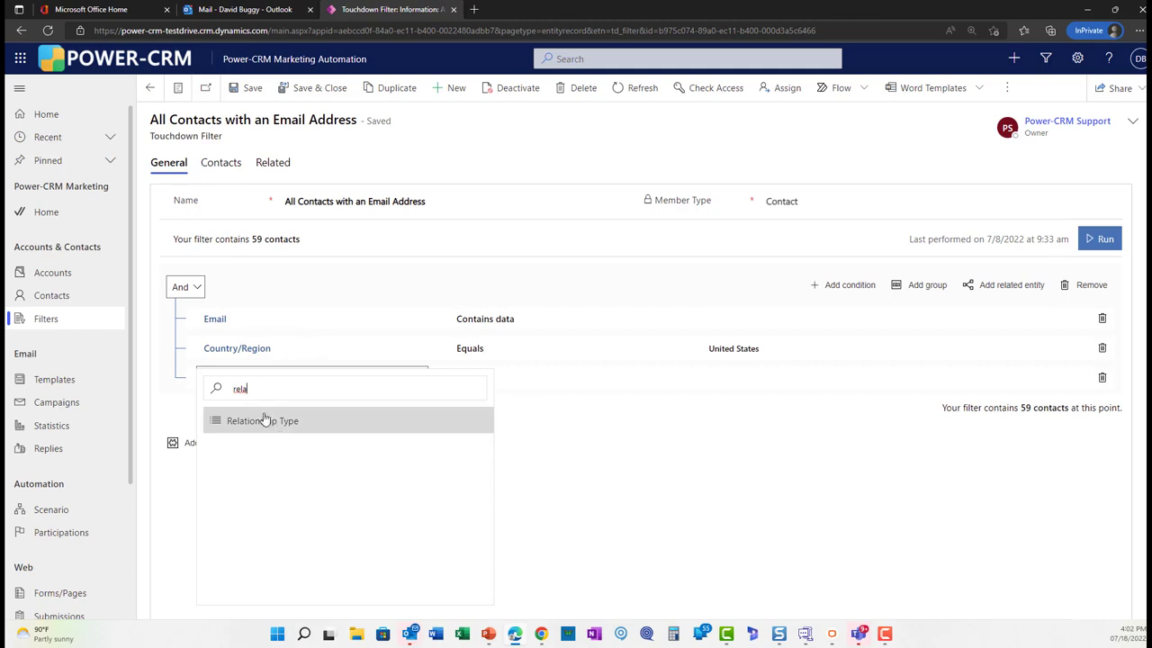
left_click(265, 421)
Set the Relationship Type condition's operator to Equals and delete that condition from the group
left_click(558, 378)
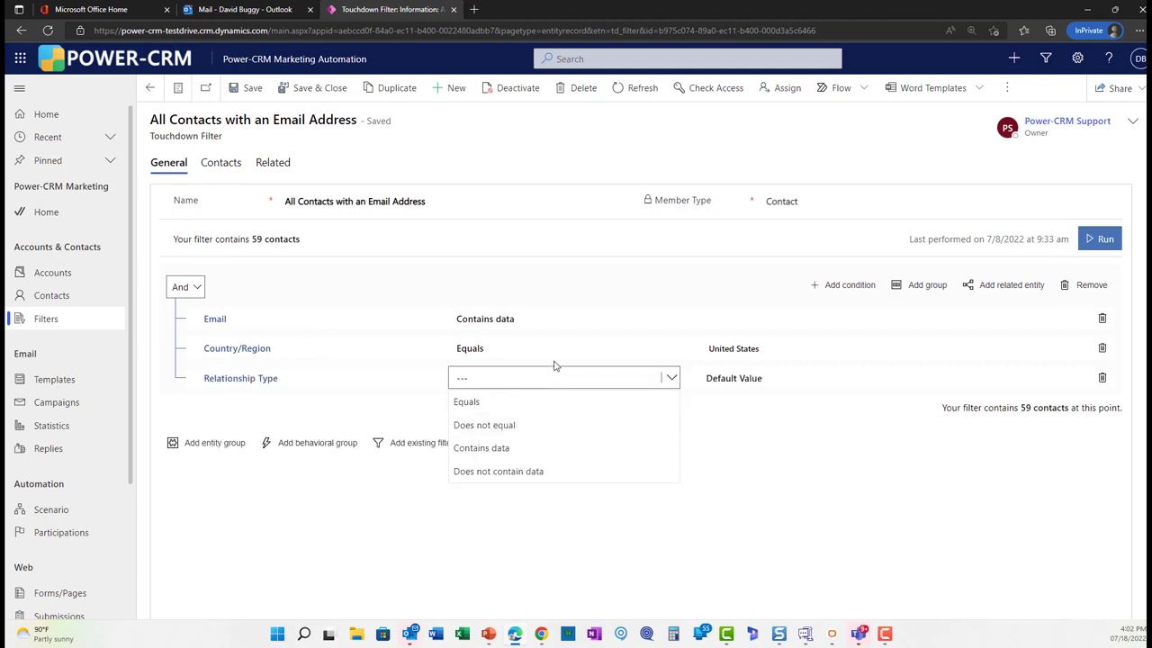
left_click(477, 404)
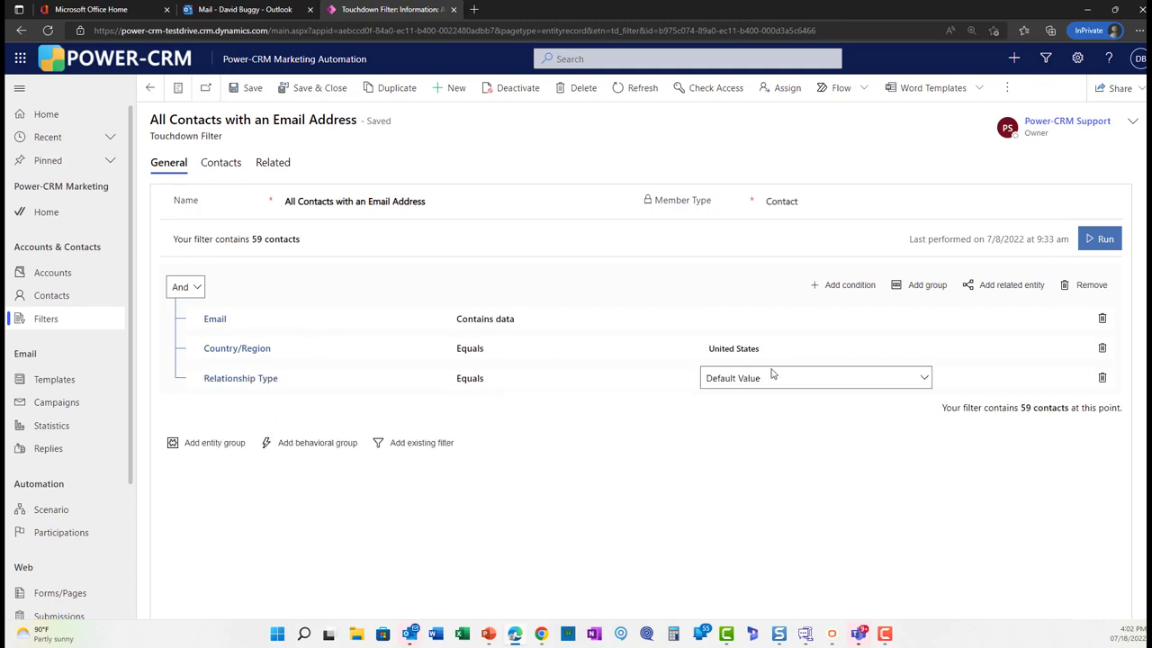
left_click(855, 377)
left_click(547, 396)
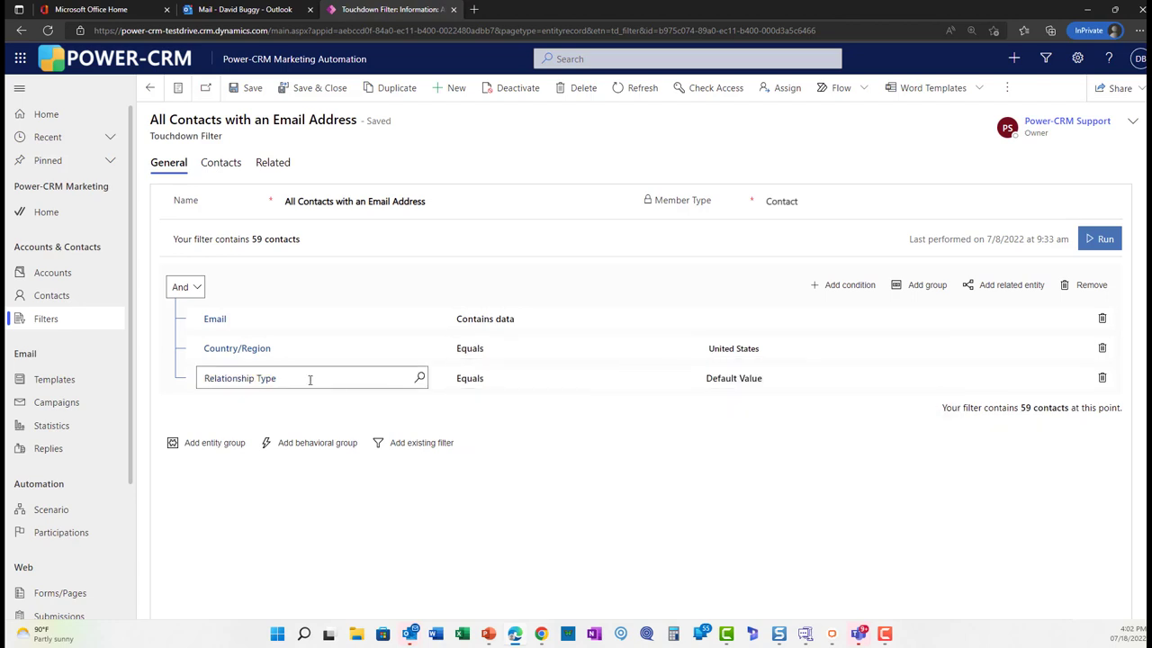
left_click(1102, 378)
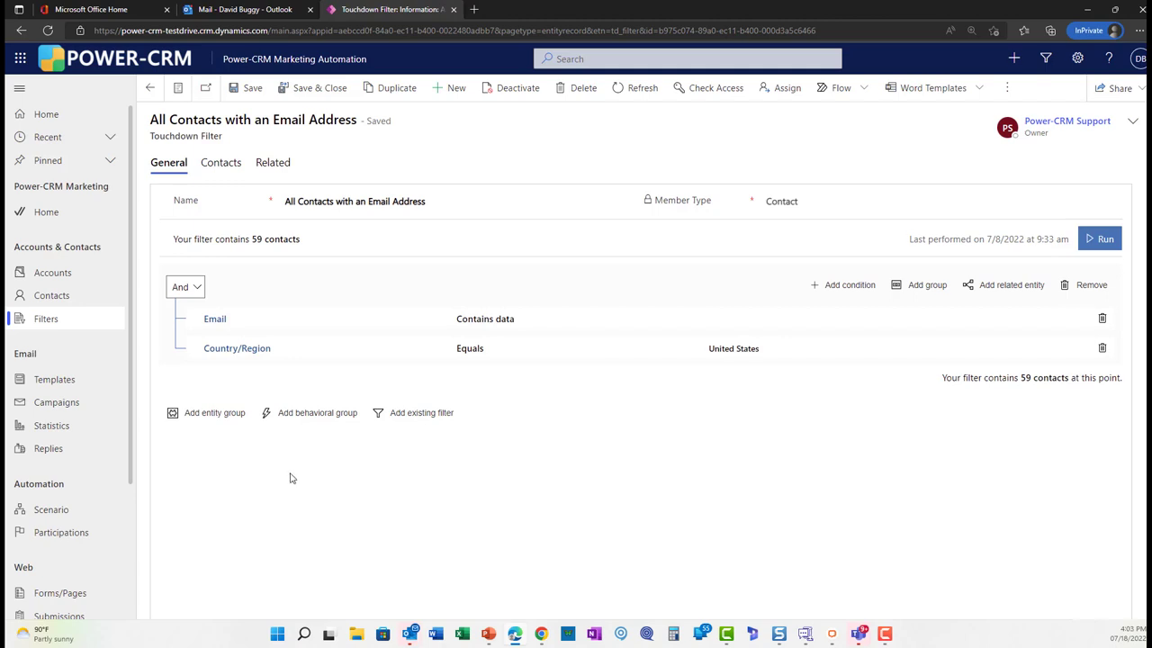
Add a behavioral group for Email to the filter and join it to the contact conditions with And also
left_click(309, 414)
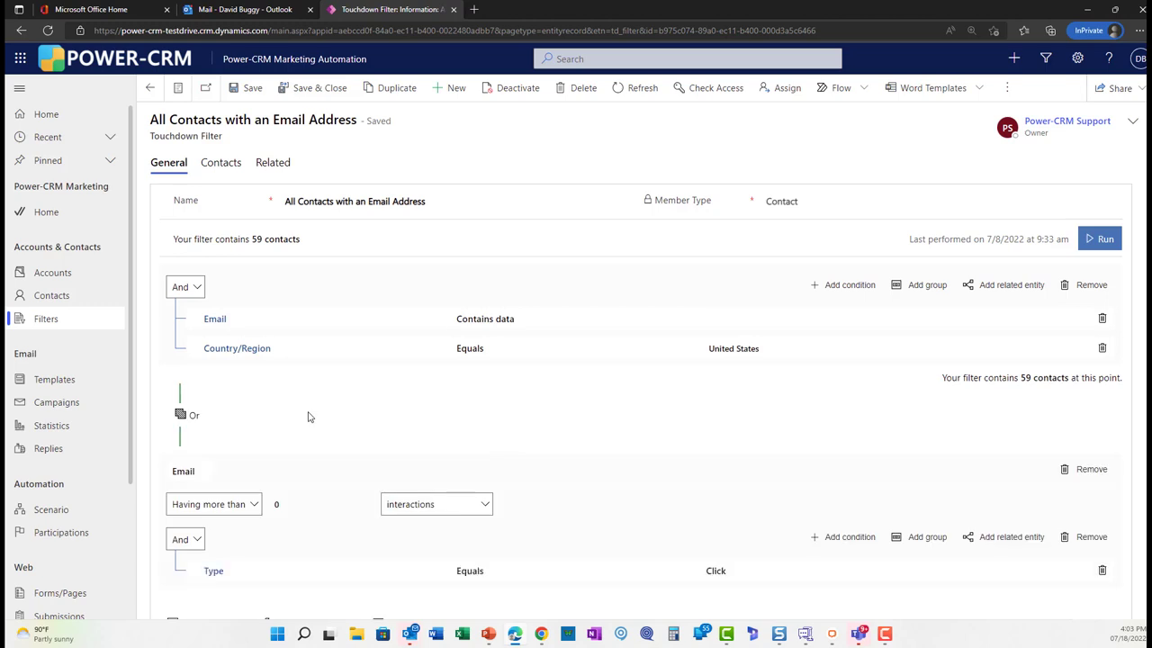
left_click(196, 415)
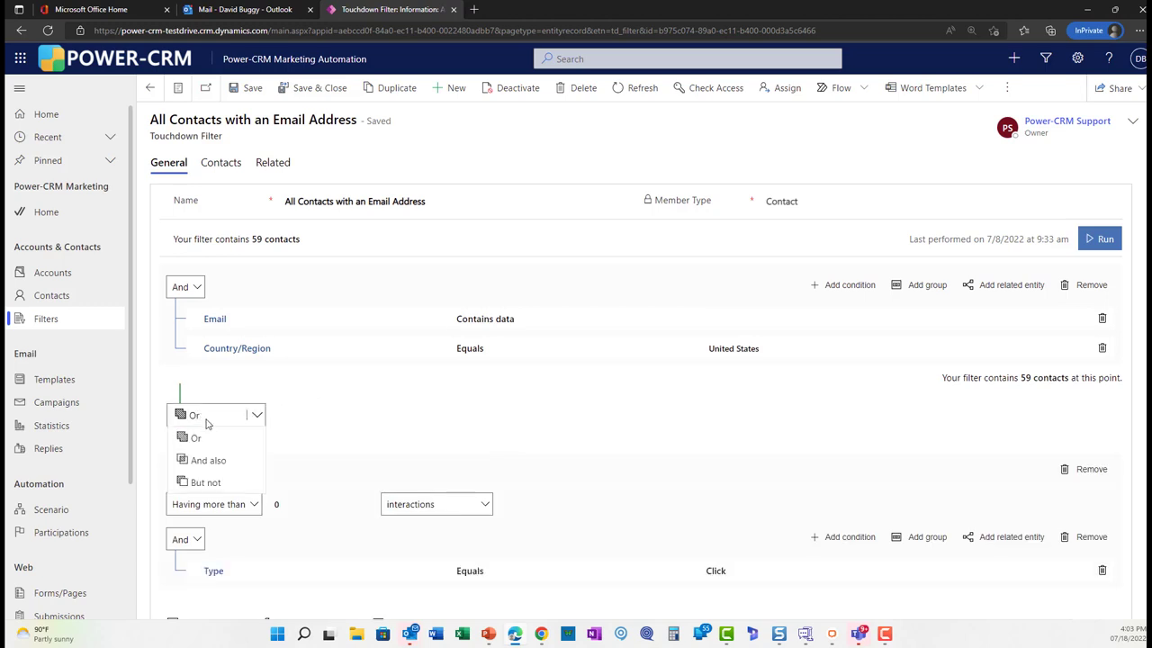
left_click(221, 461)
scroll(268, 430, "down", 2)
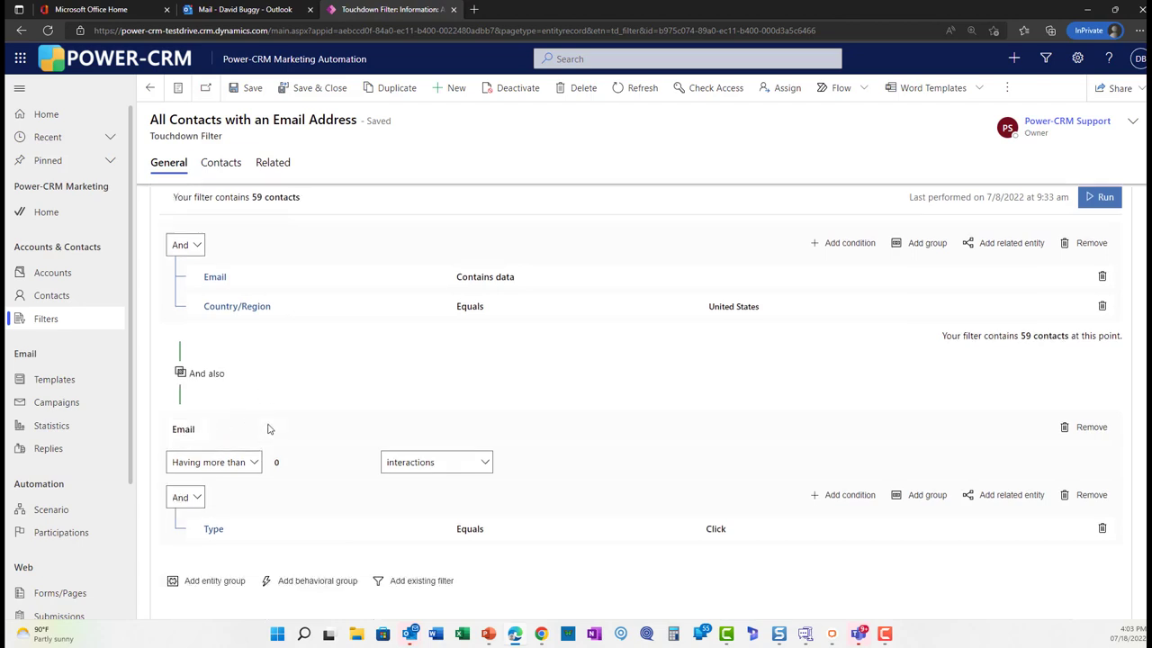
scroll(263, 396, "up", 2)
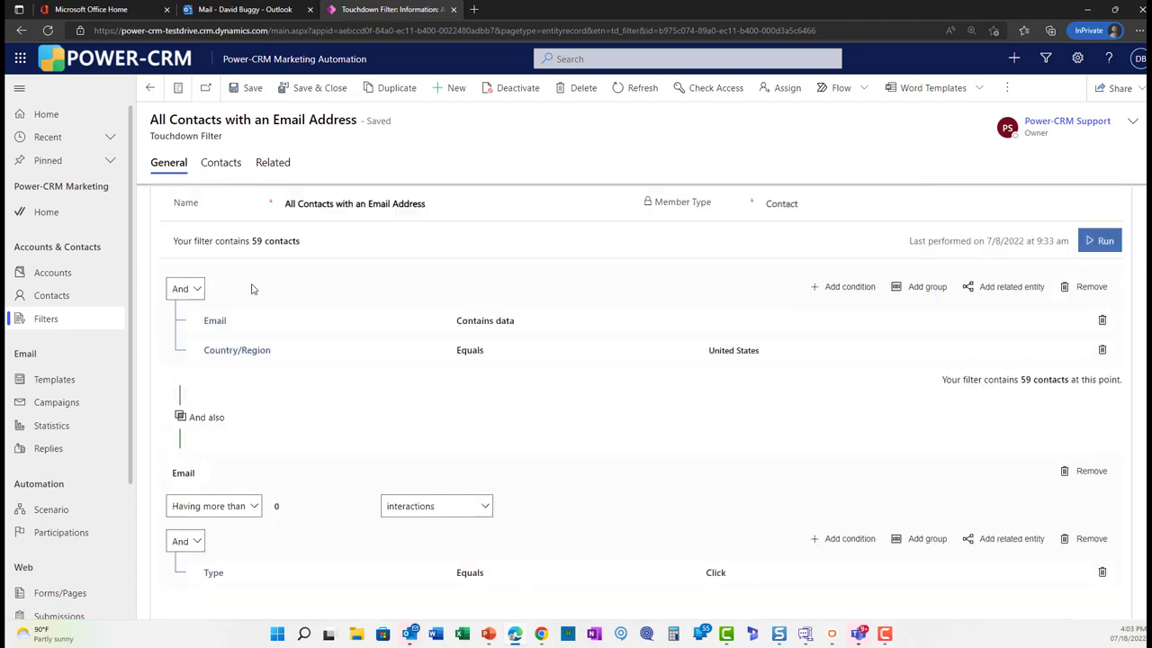
scroll(315, 426, "down", 2)
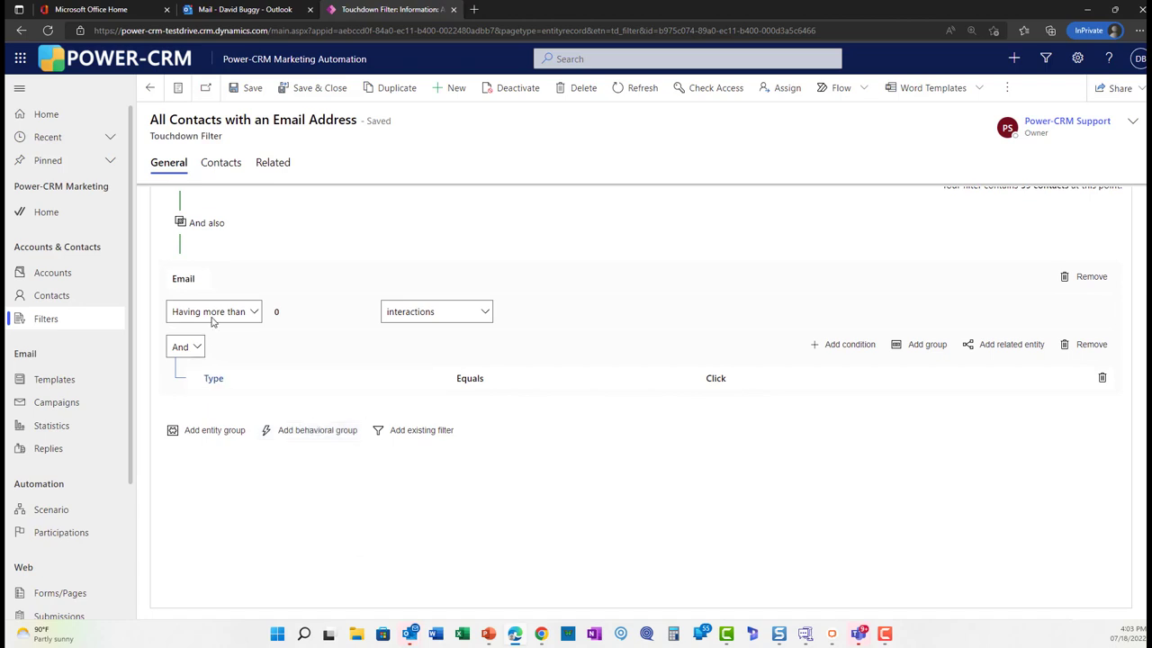
Set the Email behavioral group to having more than 1 interactions
left_click(261, 373)
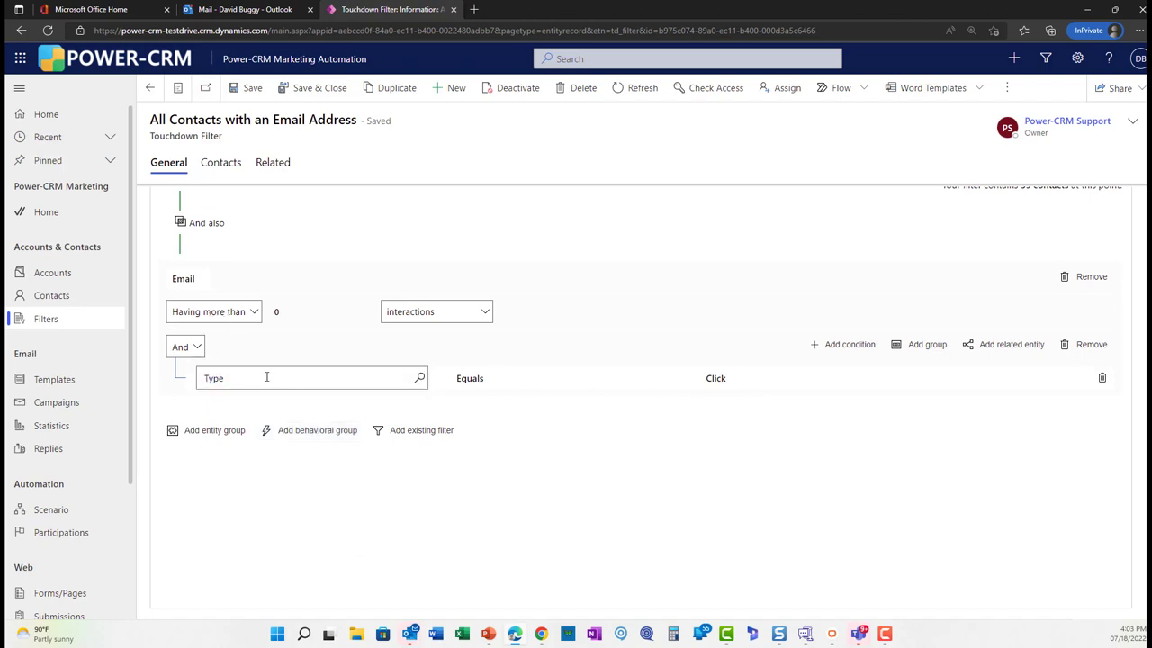
left_click(279, 312)
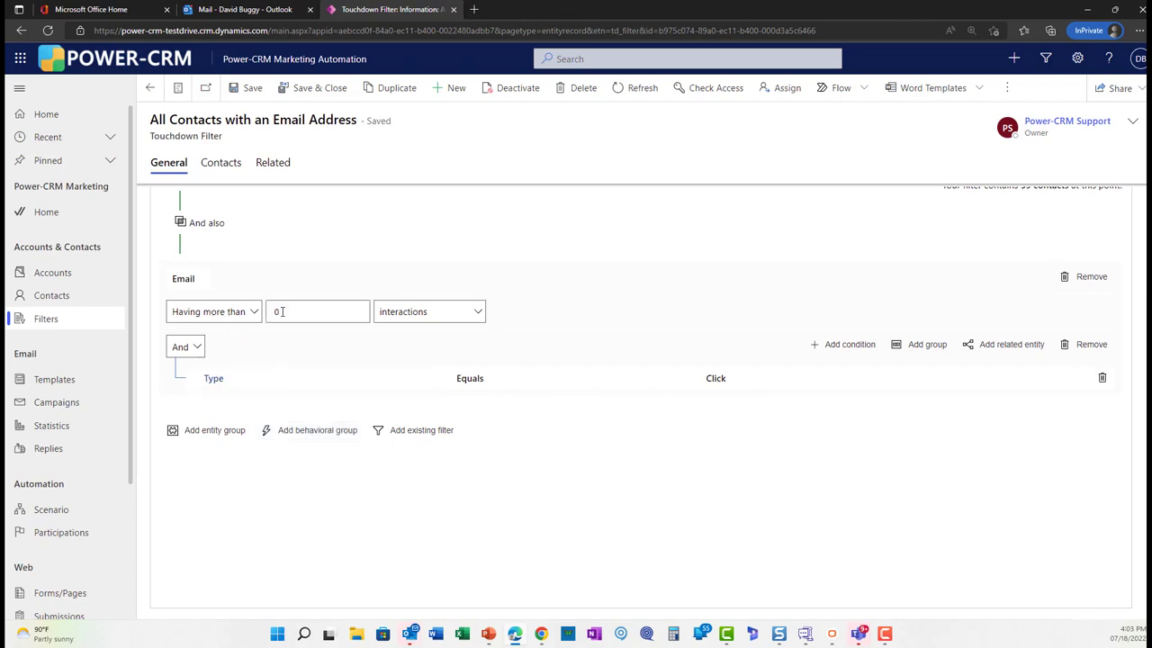
double_click(276, 312)
type("1")
left_click(457, 314)
left_click(457, 316)
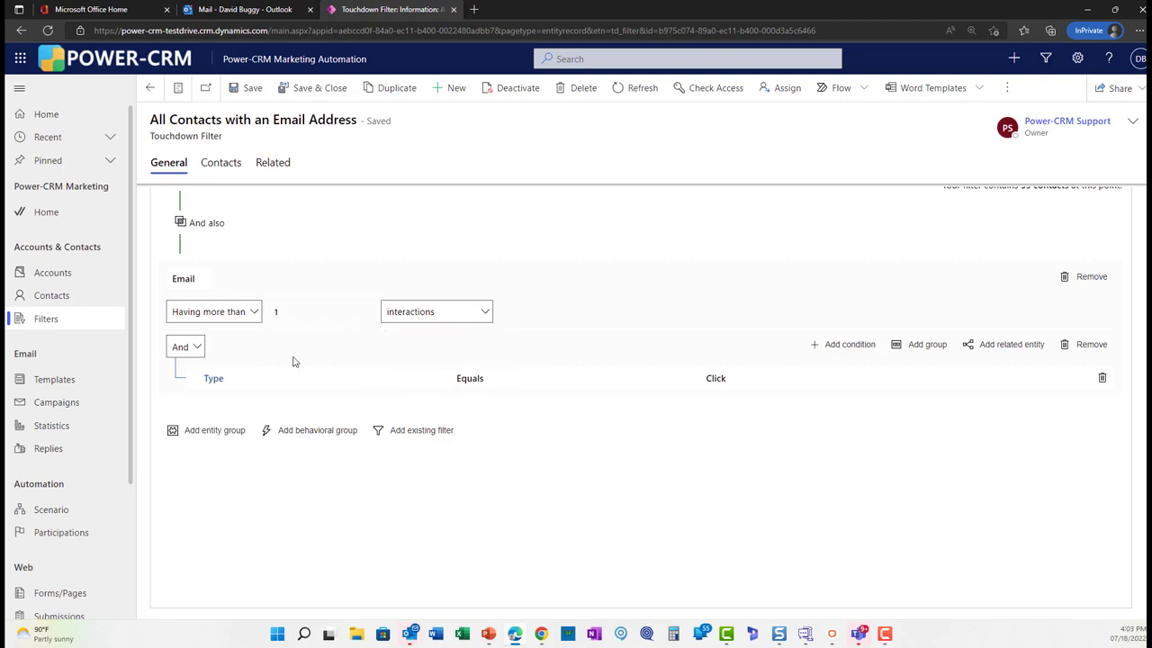
Examine the fields available for the Type condition in the Email behavioral group
left_click(252, 376)
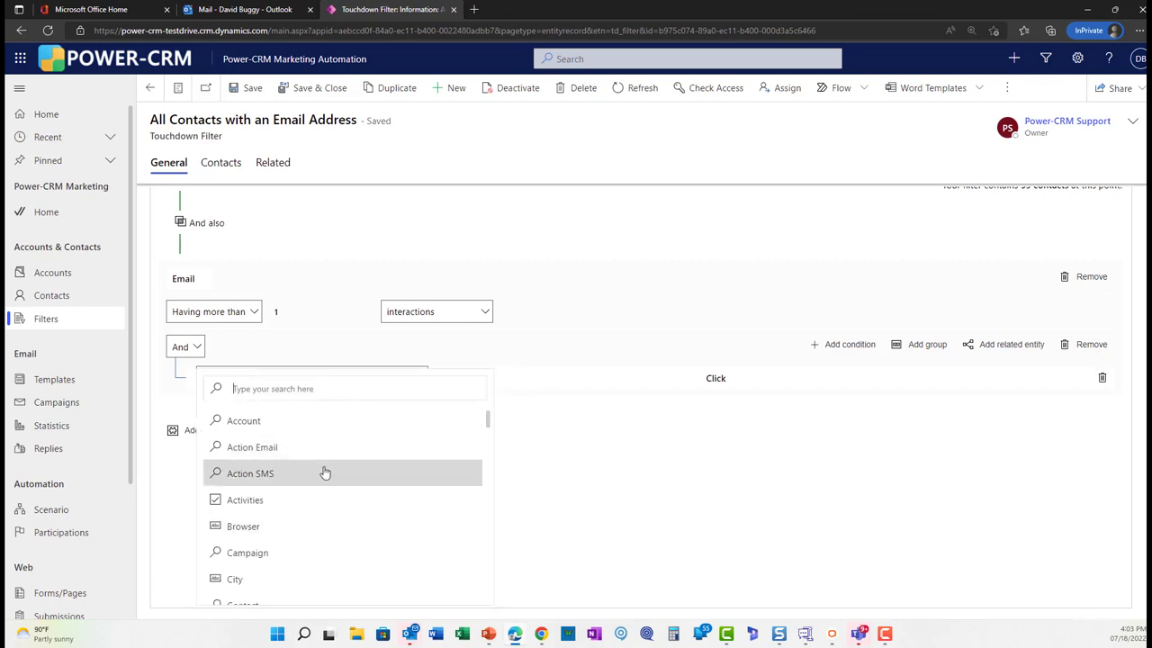
scroll(324, 472, "down", 3)
scroll(327, 472, "down", 10)
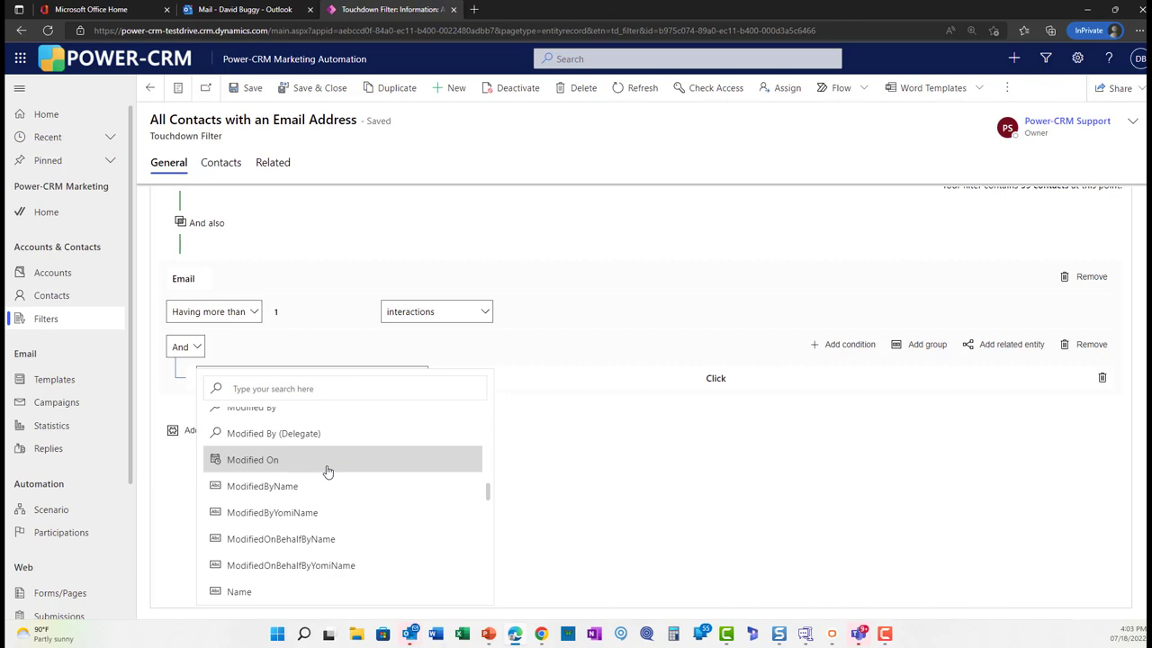
scroll(326, 472, "down", 5)
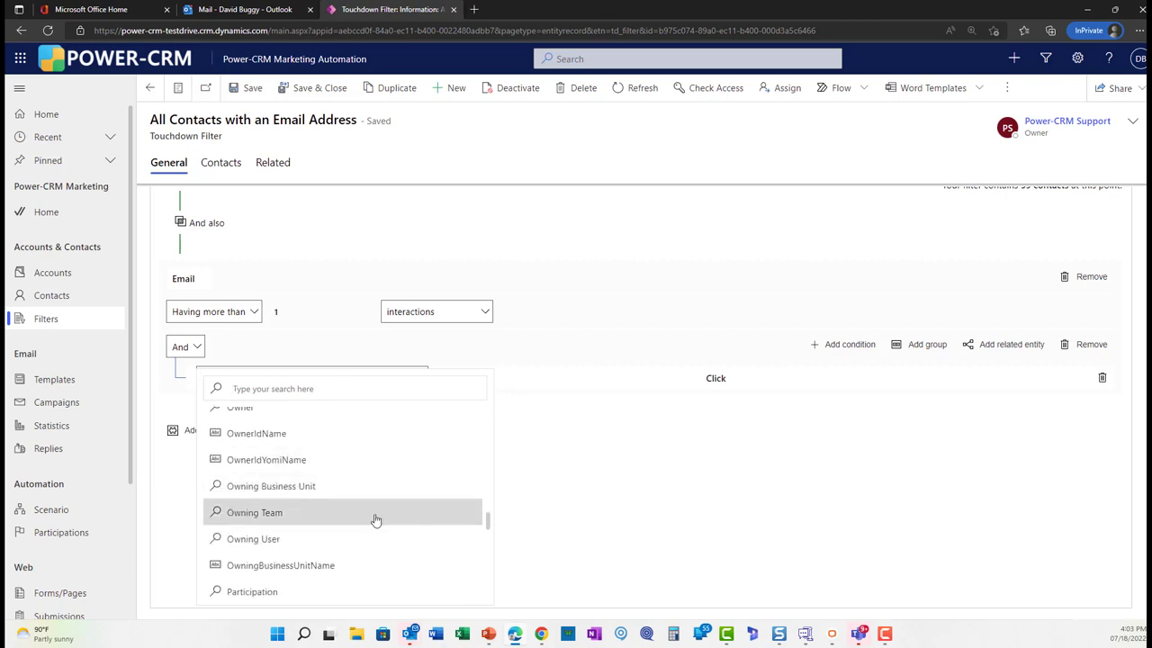
left_click(594, 515)
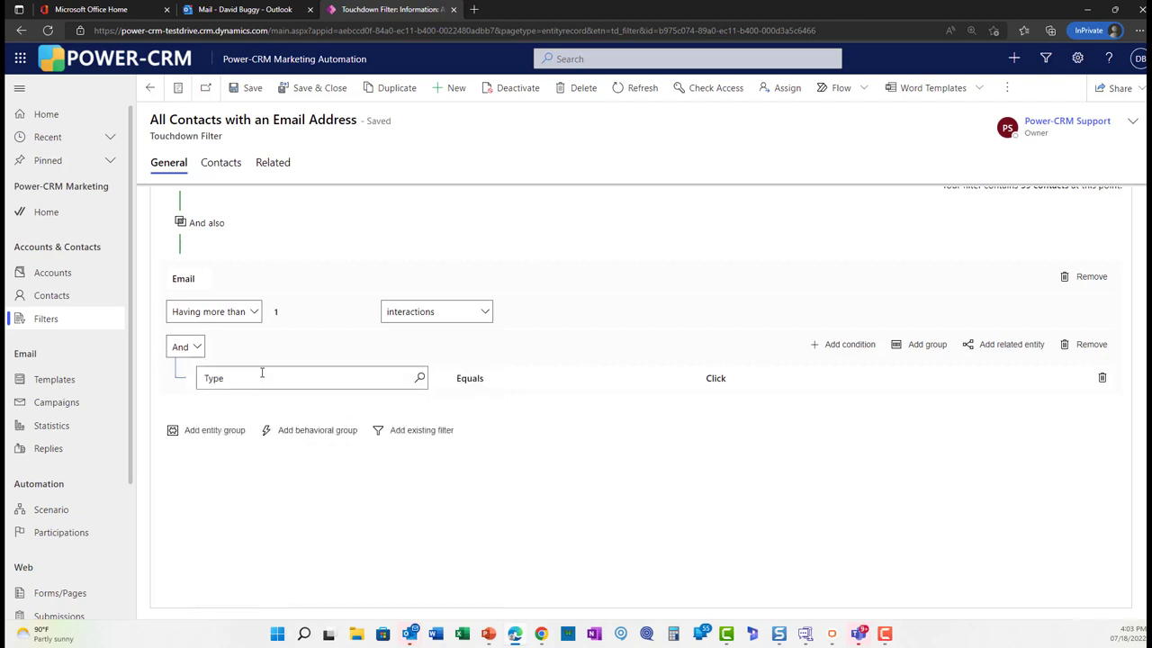
left_click(488, 381)
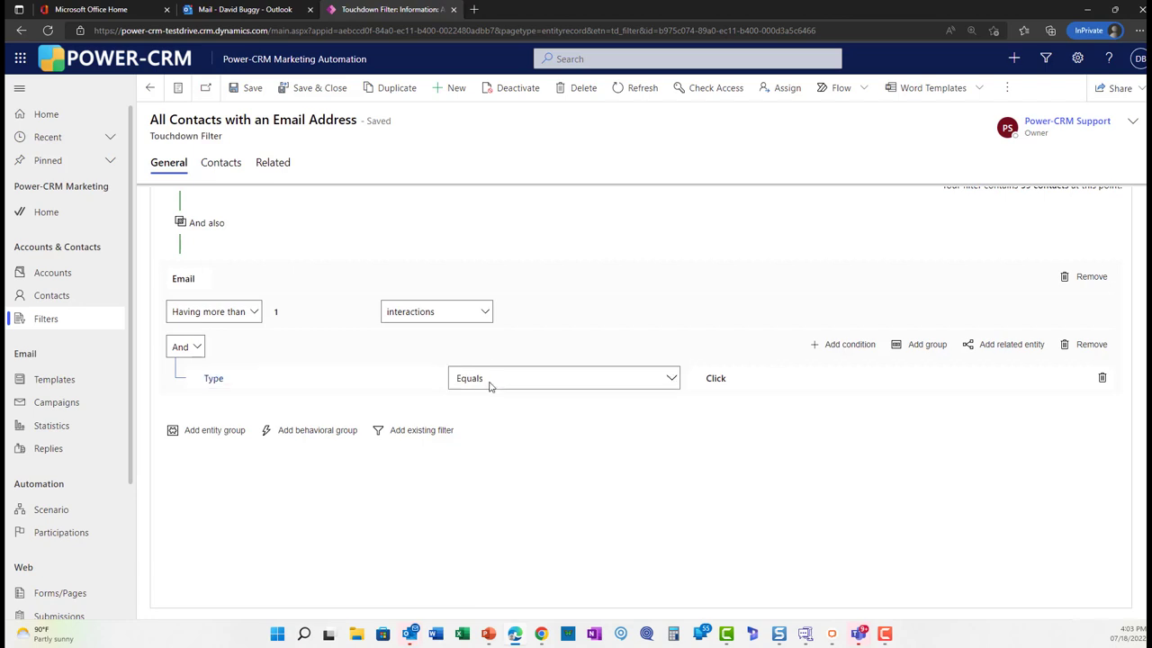
left_click(332, 306)
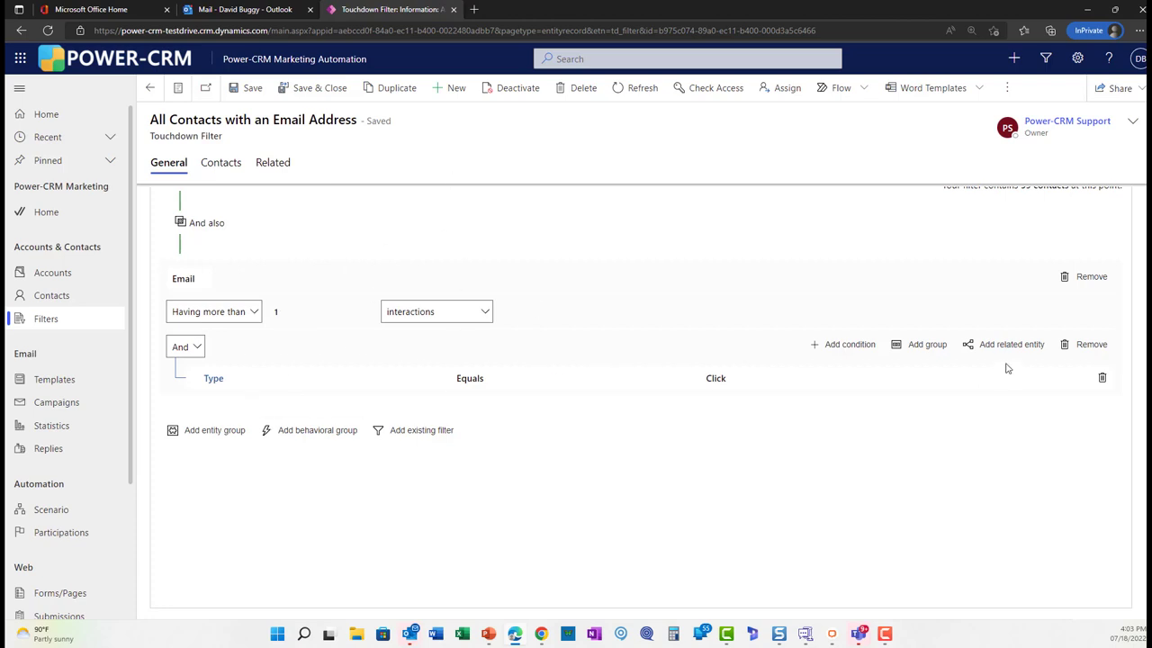
Delete the Type condition from the Email behavioral group, and look over the filter's member contacts before returning to its general settings
left_click(1104, 379)
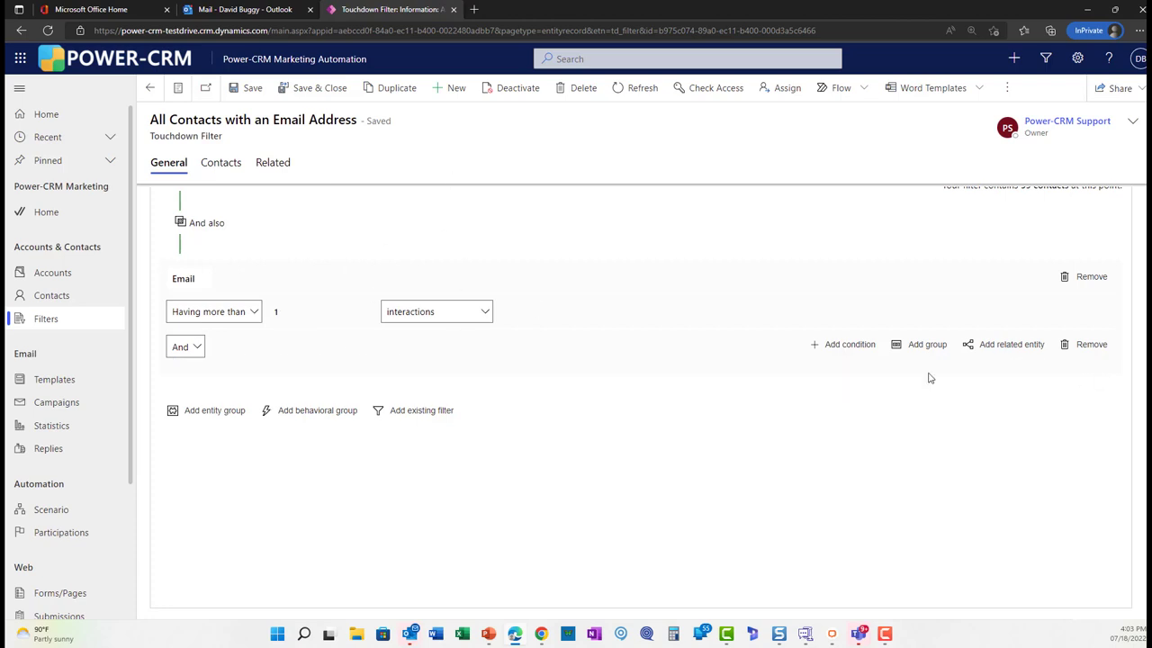
scroll(1101, 316, "up", 3)
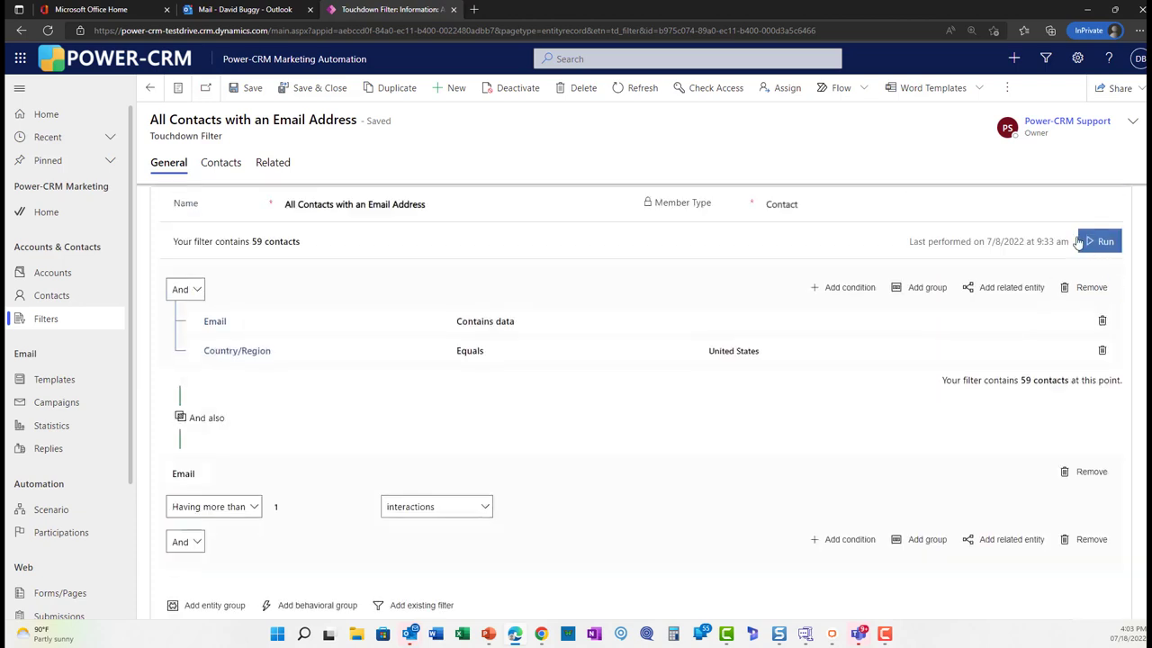
left_click(222, 162)
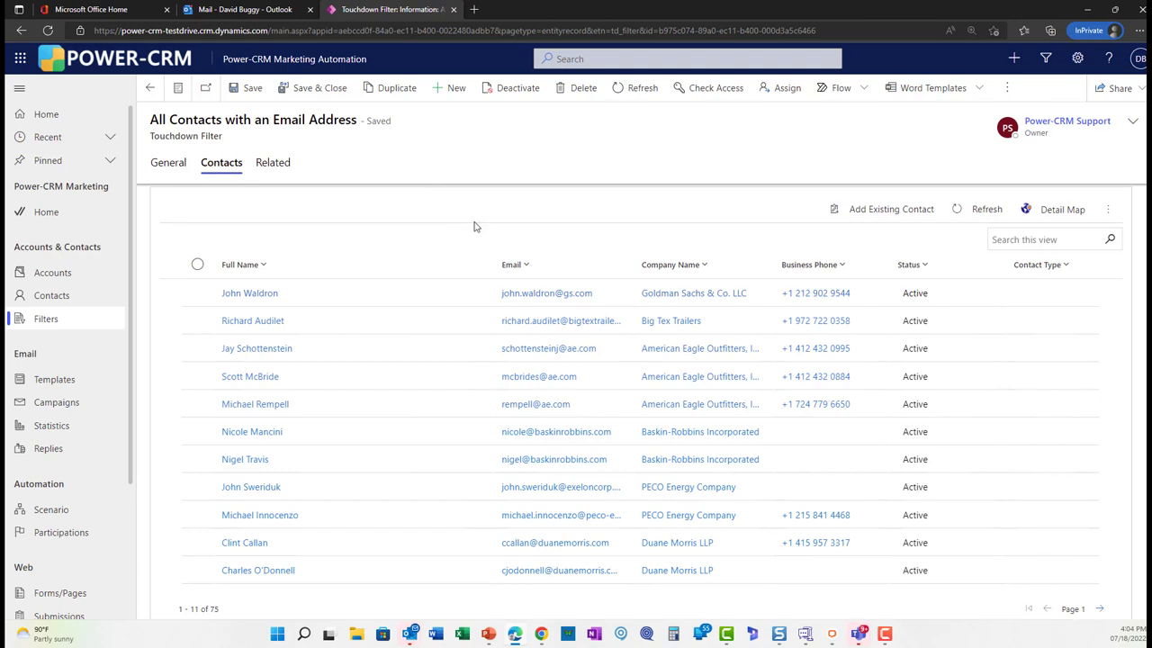
left_click(170, 169)
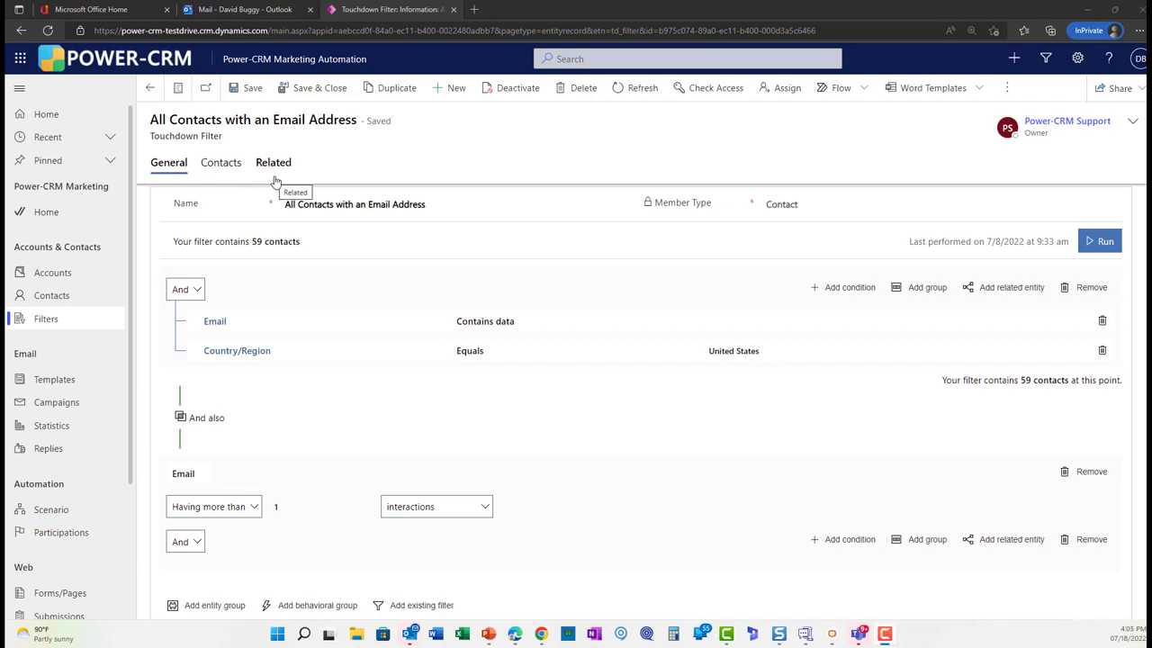
Reopen the All Contacts with an Email Address filter from the list of filters and remove its Email behavioral group
left_click(78, 318)
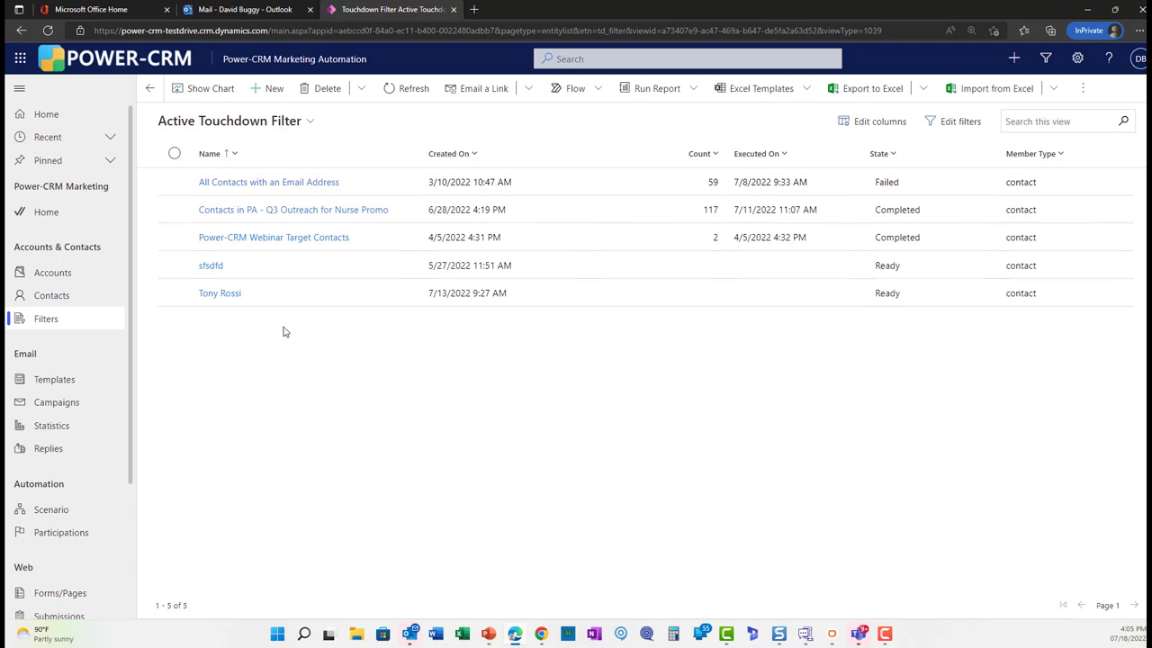
left_click(256, 183)
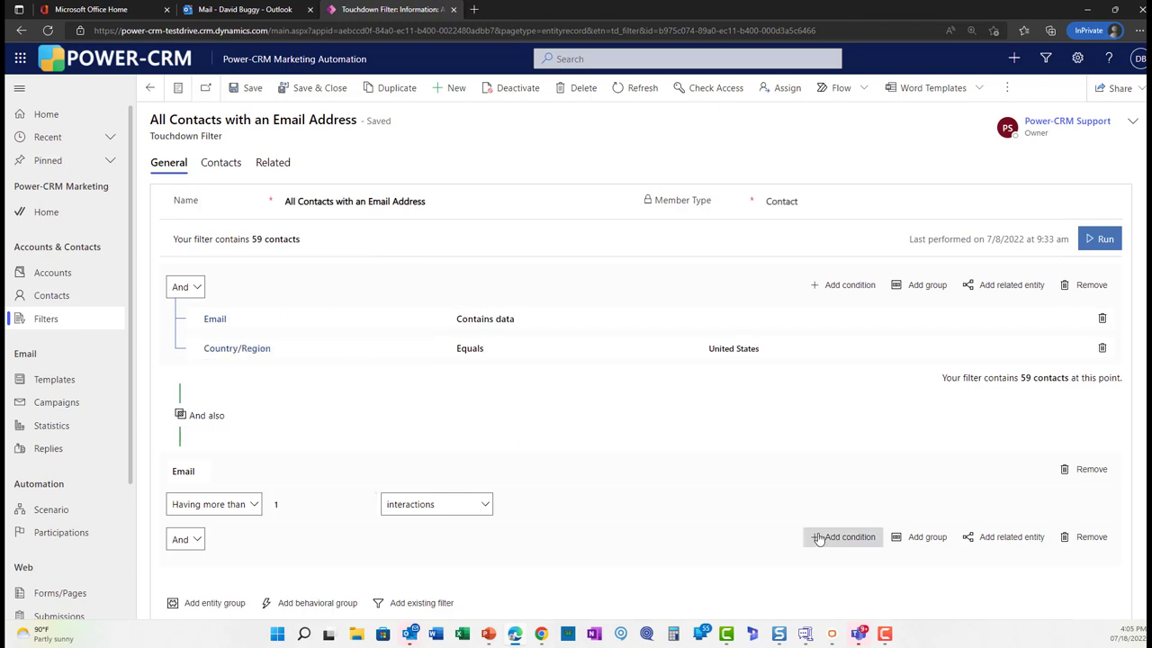
left_click(1105, 543)
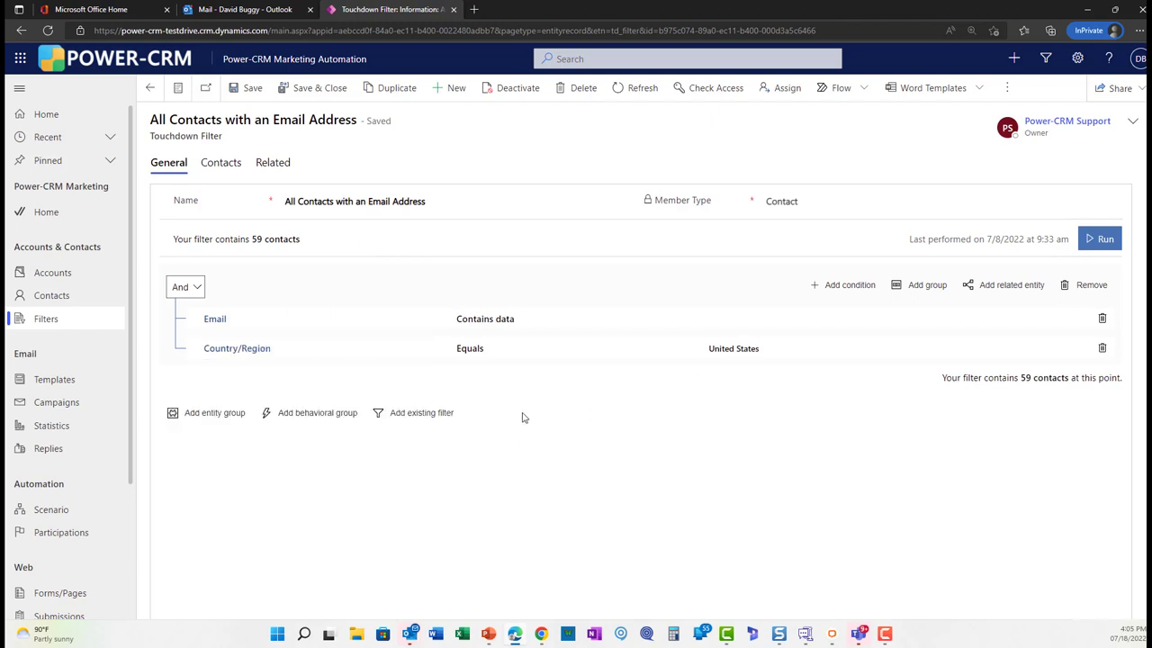